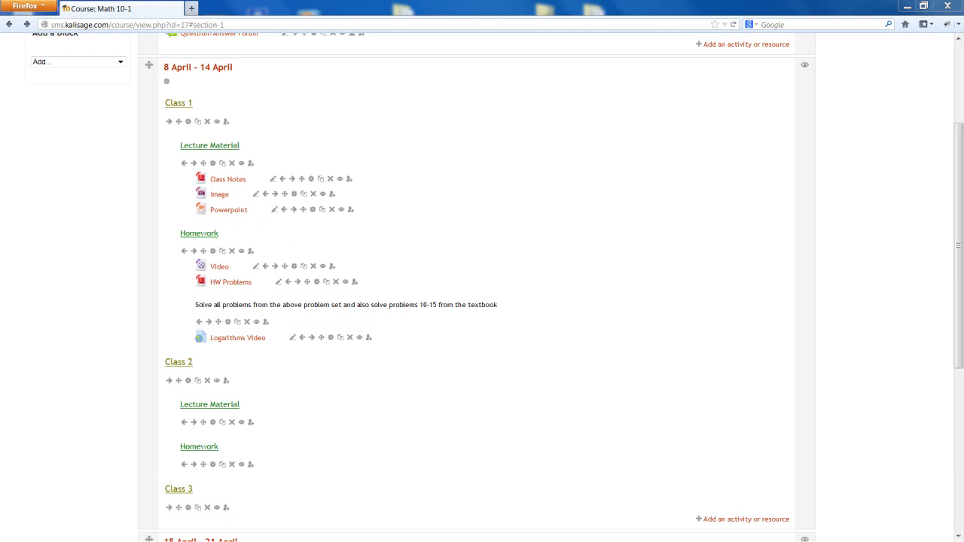
Switch to the Images folder in Windows Explorer, examine the pictures it holds, and return to the course page
key("alt+Tab")
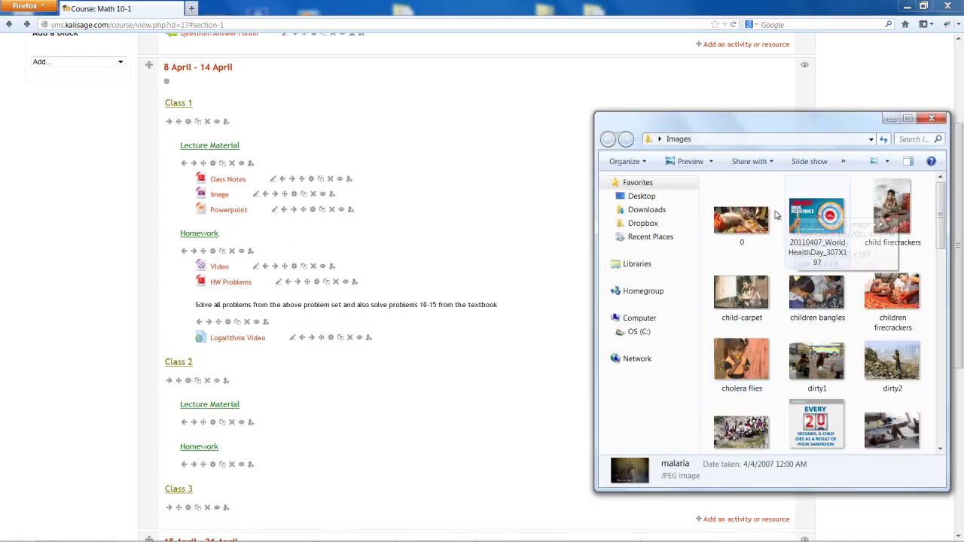
left_click(752, 215)
key("ctrl+a")
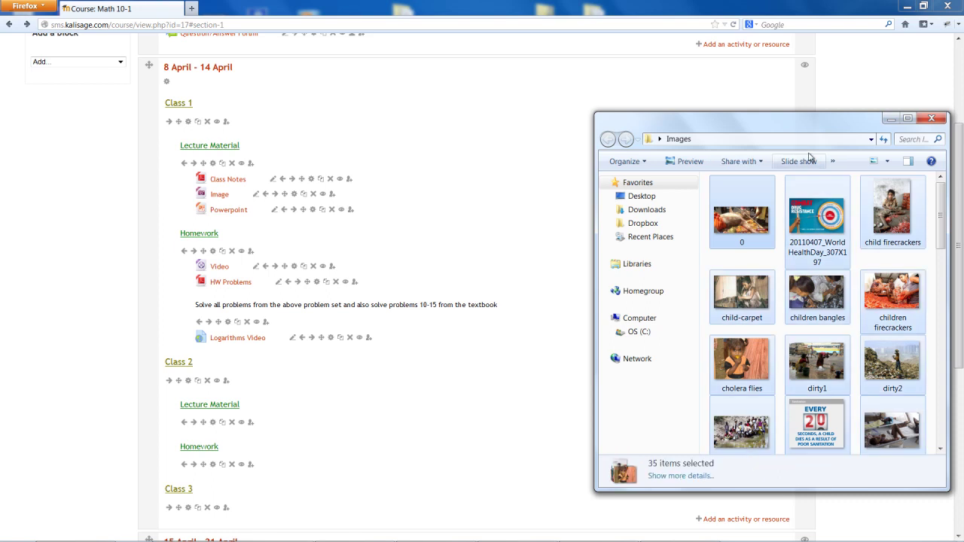
left_click(739, 223)
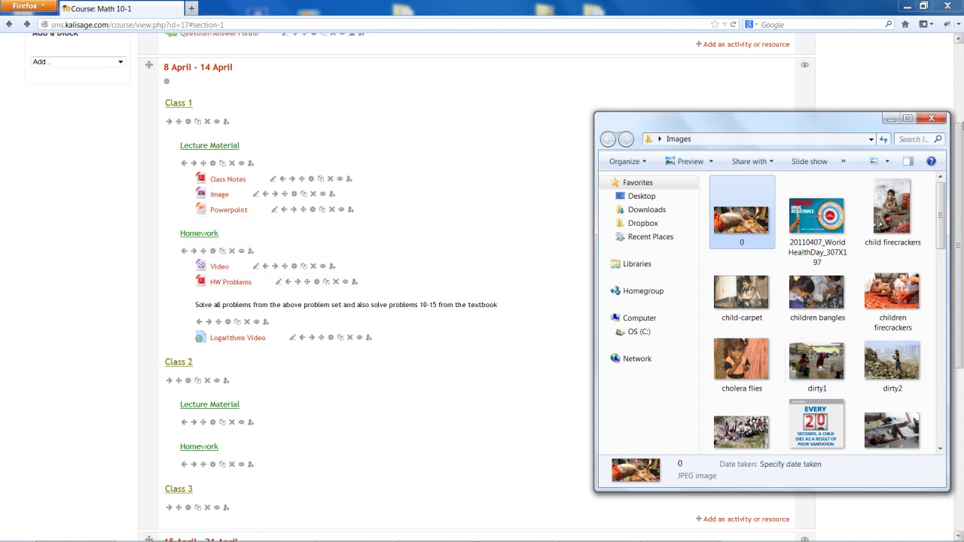
left_click(889, 120)
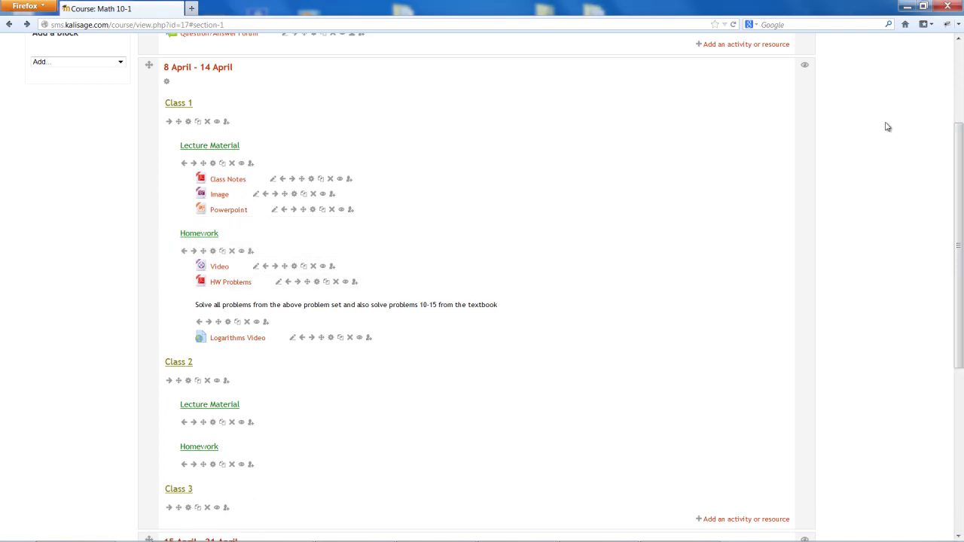
Add a Folder resource to the 8 April - 14 April section, with Images as both its name and description
left_click(780, 522)
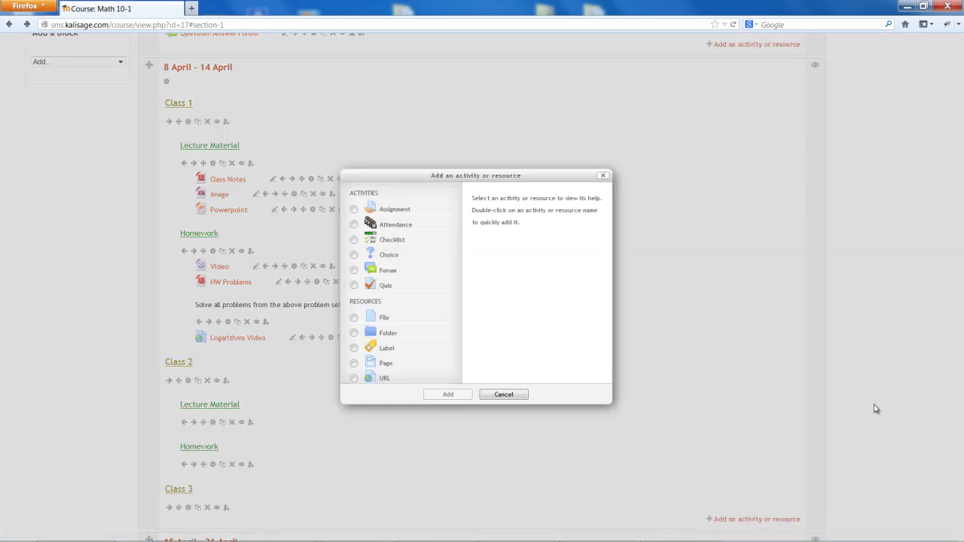
left_click(388, 334)
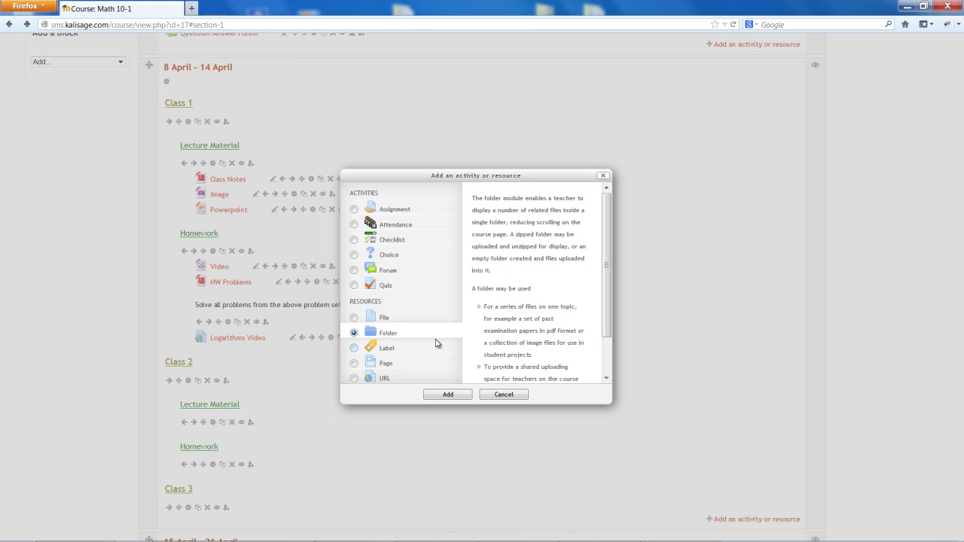
left_click(448, 395)
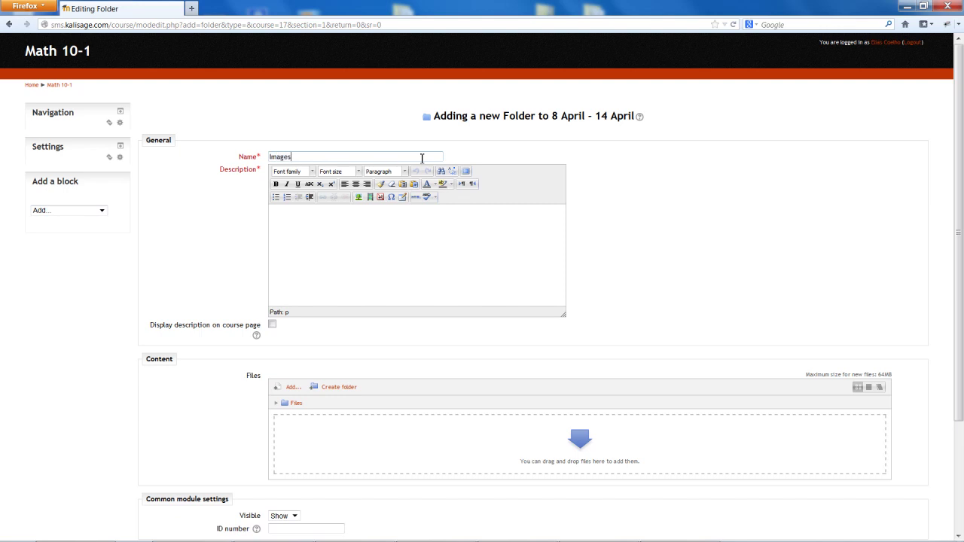
key("ctrl+a")
key("ctrl+c")
left_click(427, 236)
key("ctrl+v")
Upload all pictures from the Images folder in Windows Explorer into the new folder's files and save it back to the course
key("alt+Tab")
key("ctrl+a")
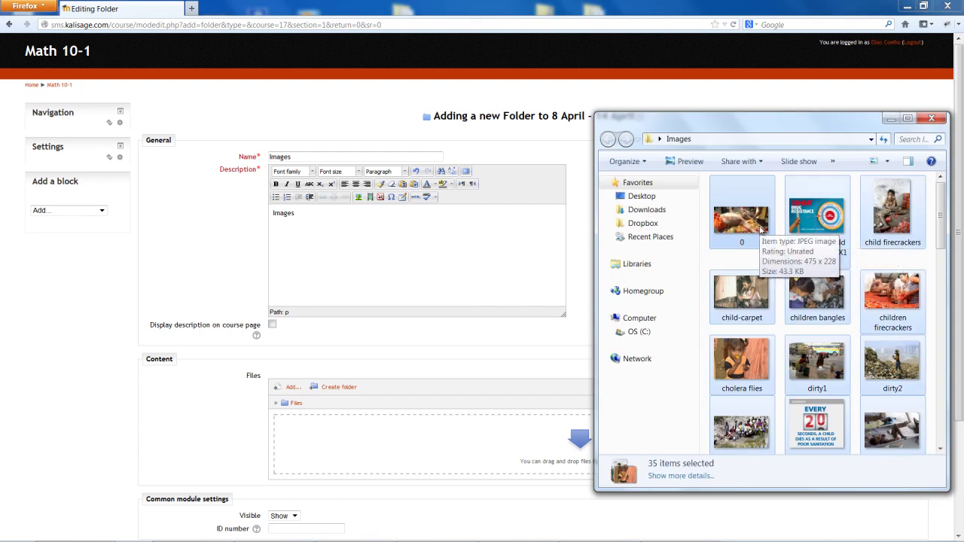
left_click_drag(761, 230, 539, 445)
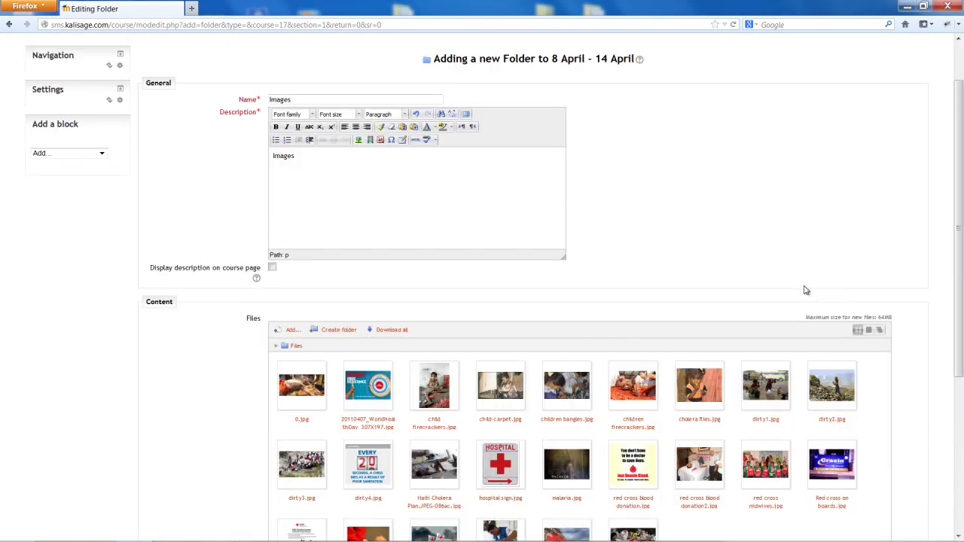
scroll(801, 294, "down", 2)
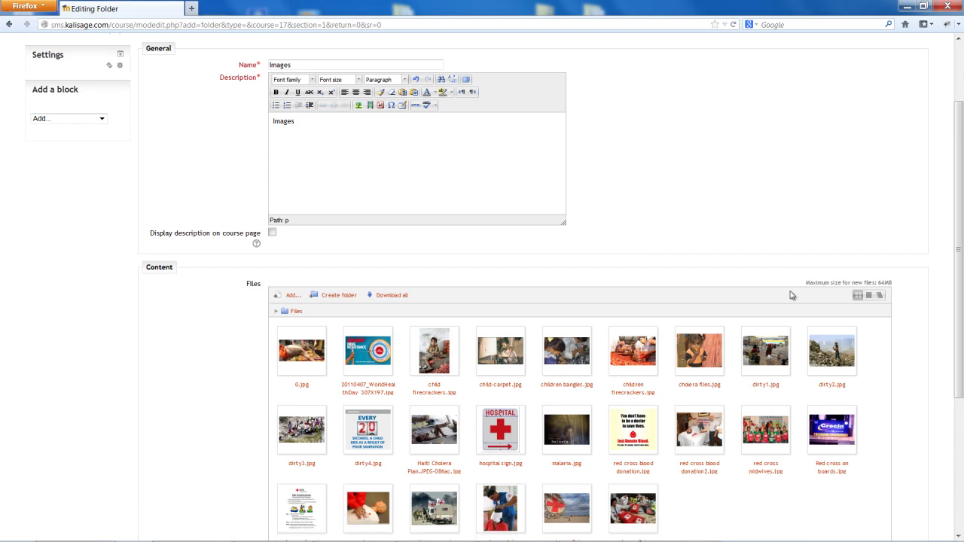
scroll(957, 260, "down", 2)
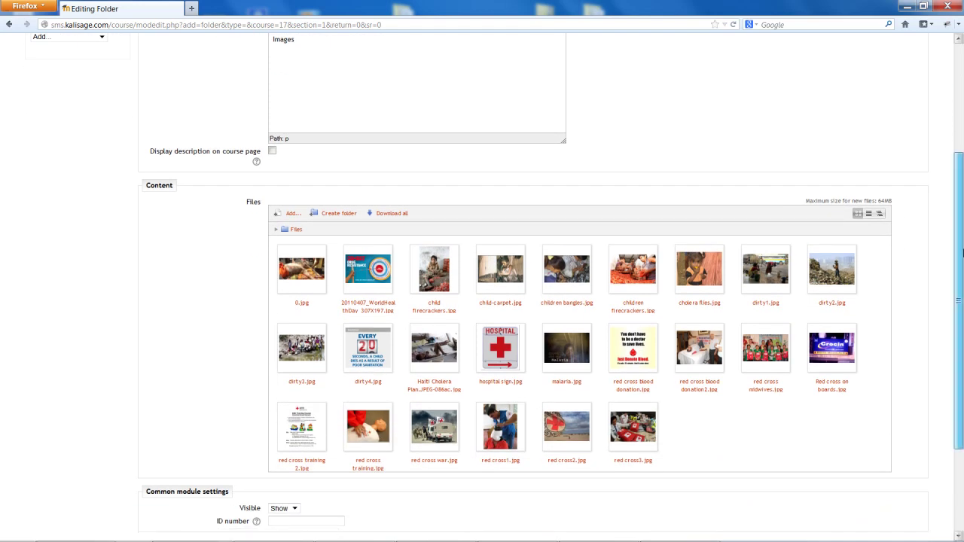
scroll(942, 249, "down", 4)
left_click(307, 424)
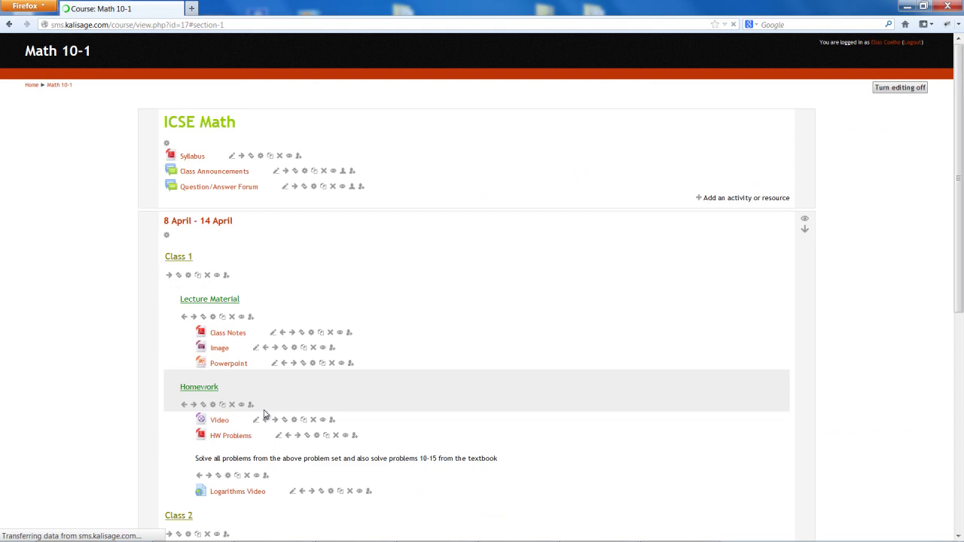
Move the Images folder below Powerpoint in Class 1's Lecture Material and indent it two levels to align with the other files
scroll(263, 412, "down", 6)
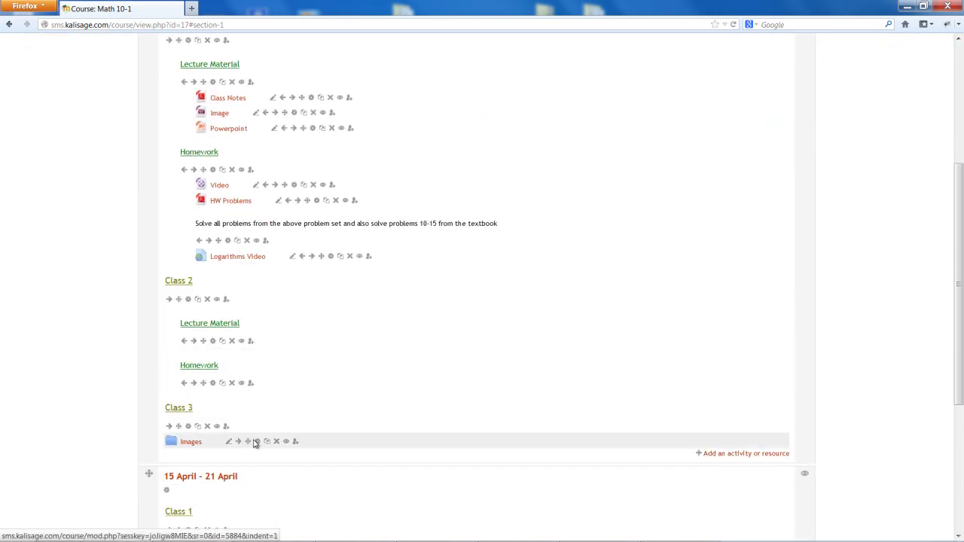
left_click_drag(252, 441, 261, 155)
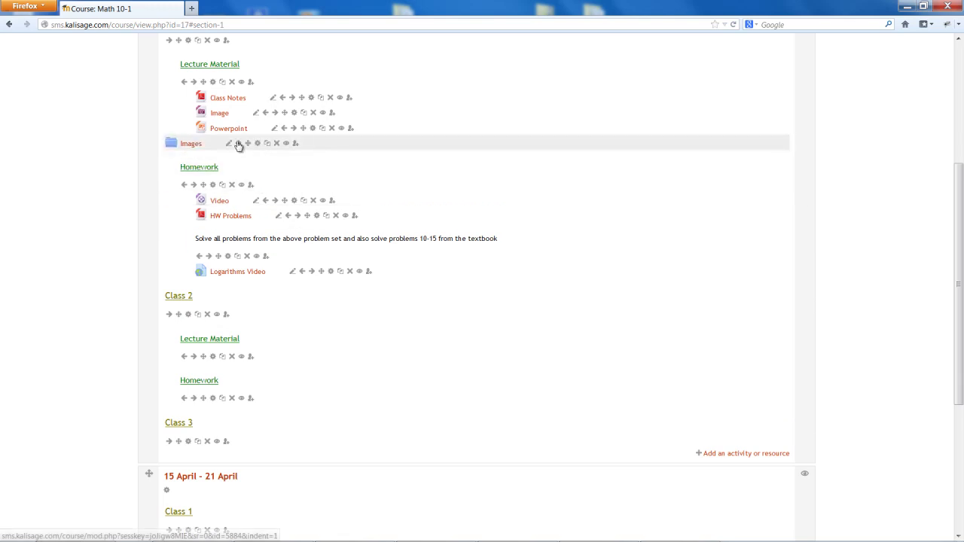
left_click(239, 144)
left_click(254, 146)
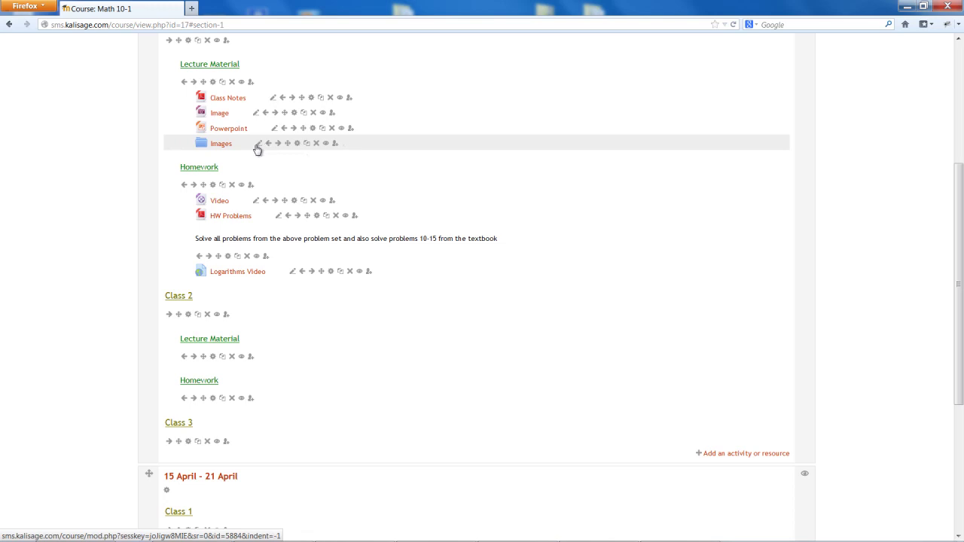
Open the Images folder to check its uploaded files, and return to the course page
left_click(223, 145)
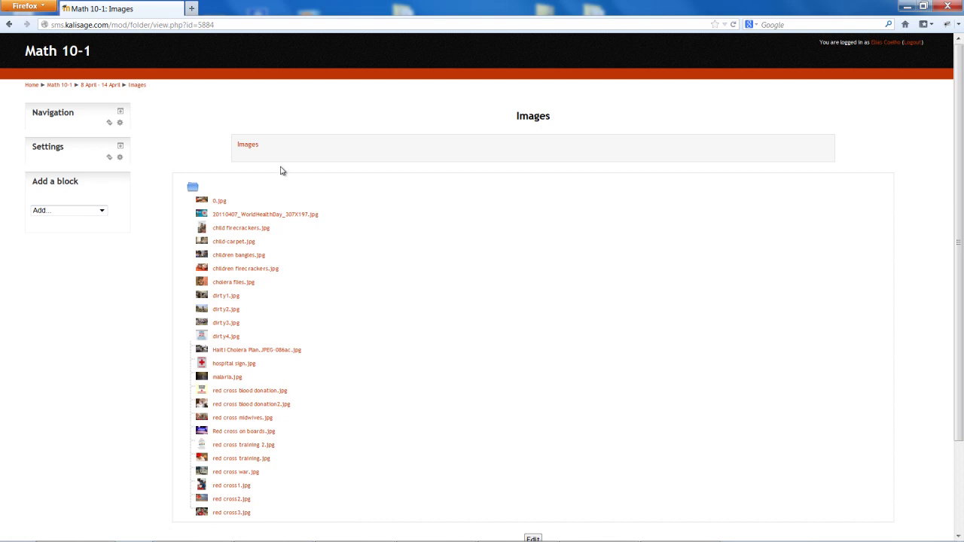
left_click(9, 25)
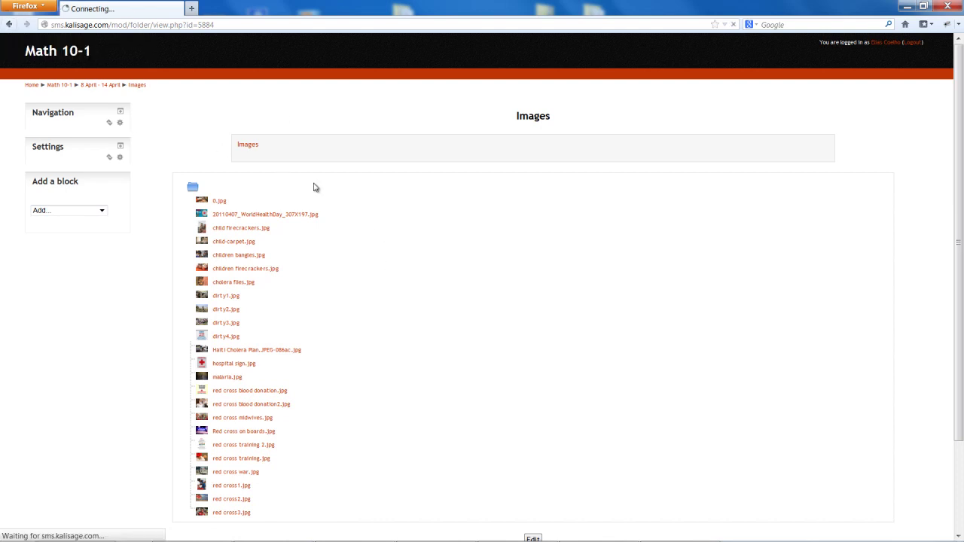
scroll(259, 267, "down", 3)
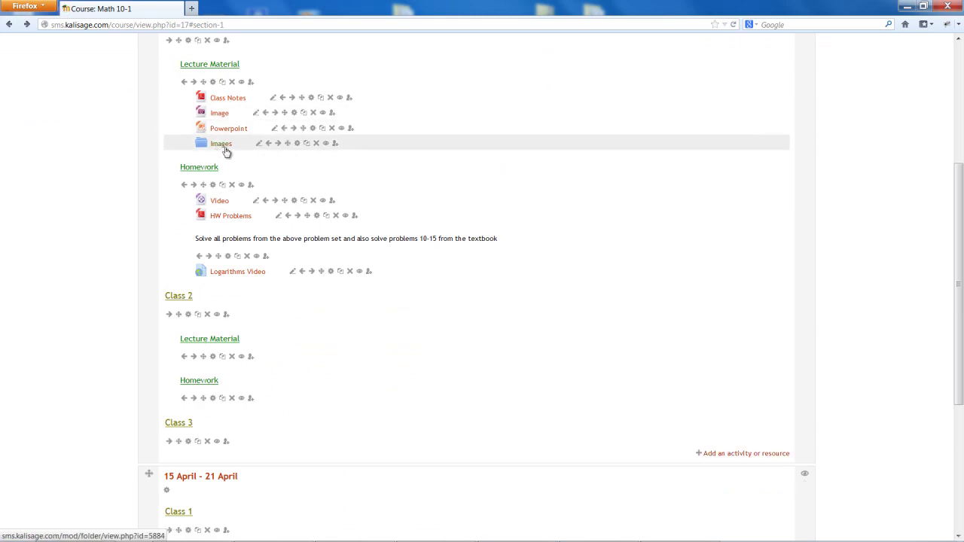
Review the descriptions of the File, Folder, Label, URL and Page resource types available for the 8 April - 14 April section
scroll(226, 151, "up", 1)
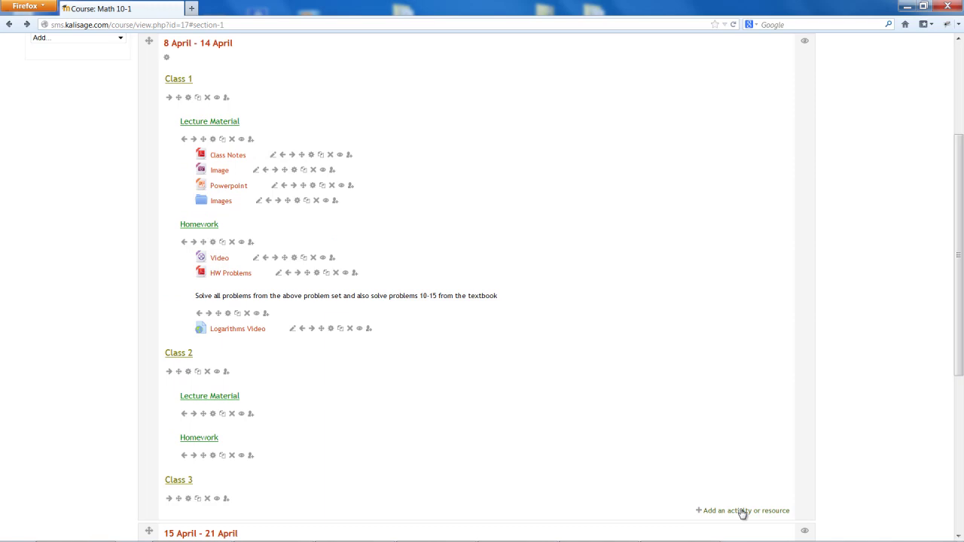
left_click(742, 512)
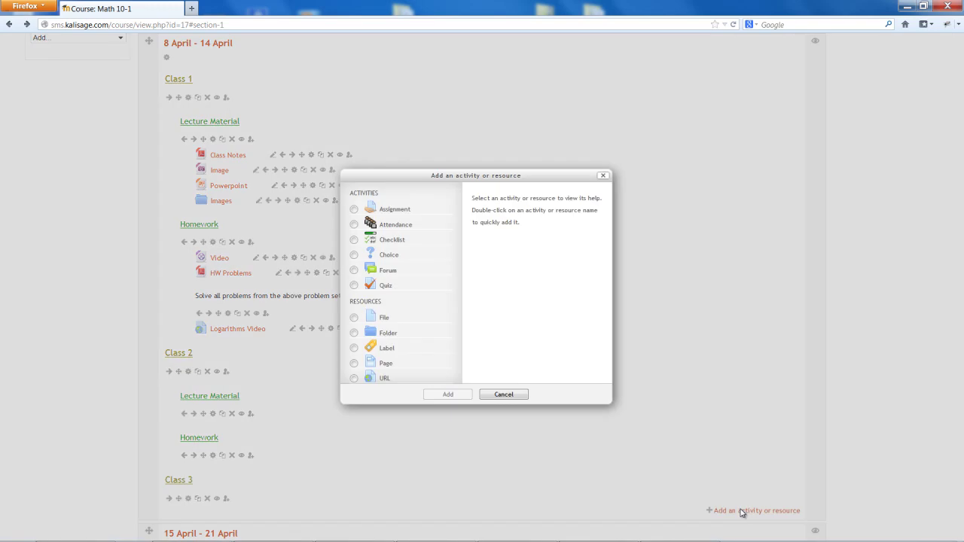
left_click(384, 321)
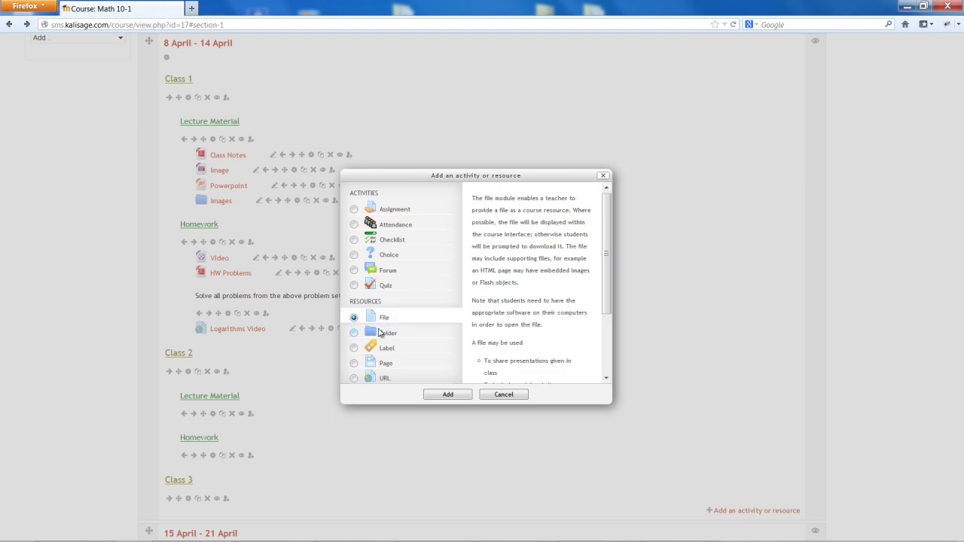
left_click(379, 336)
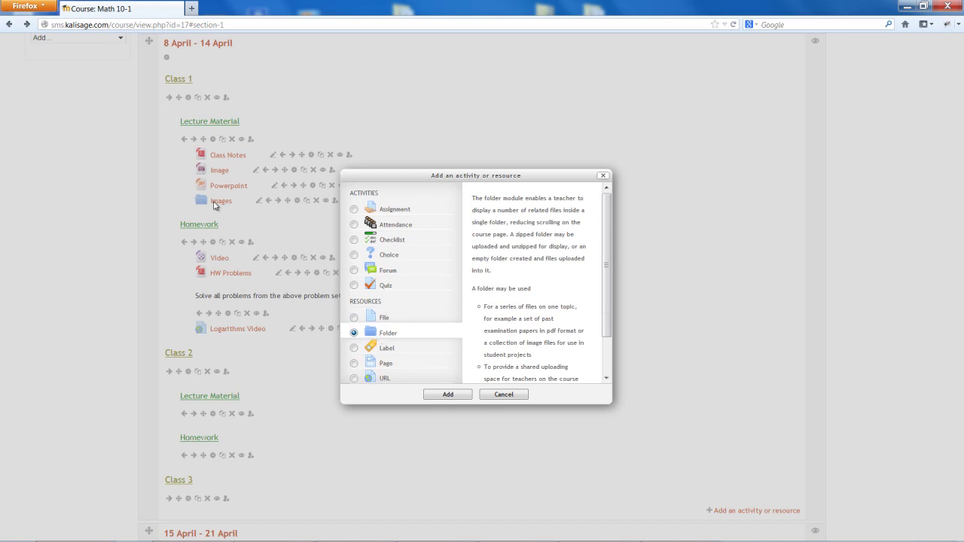
left_click(355, 348)
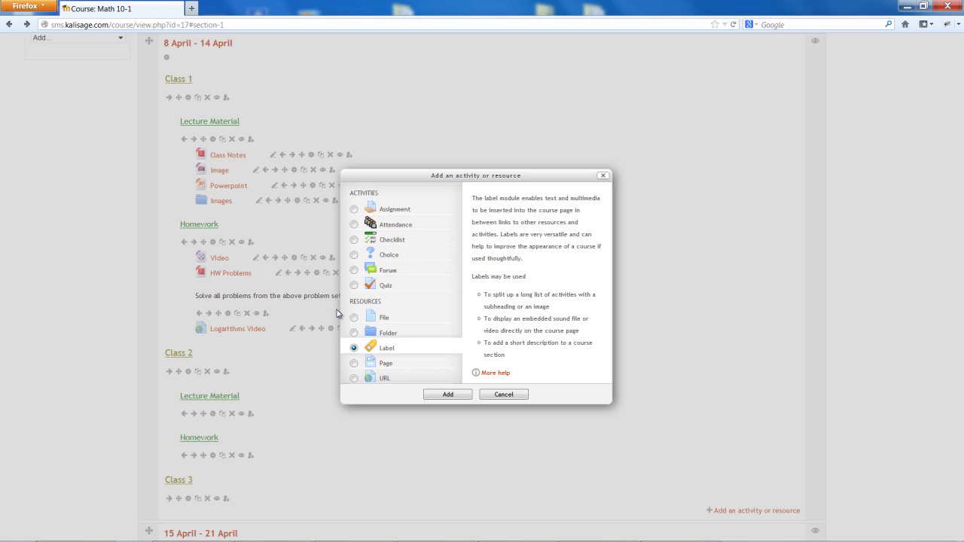
left_click(387, 380)
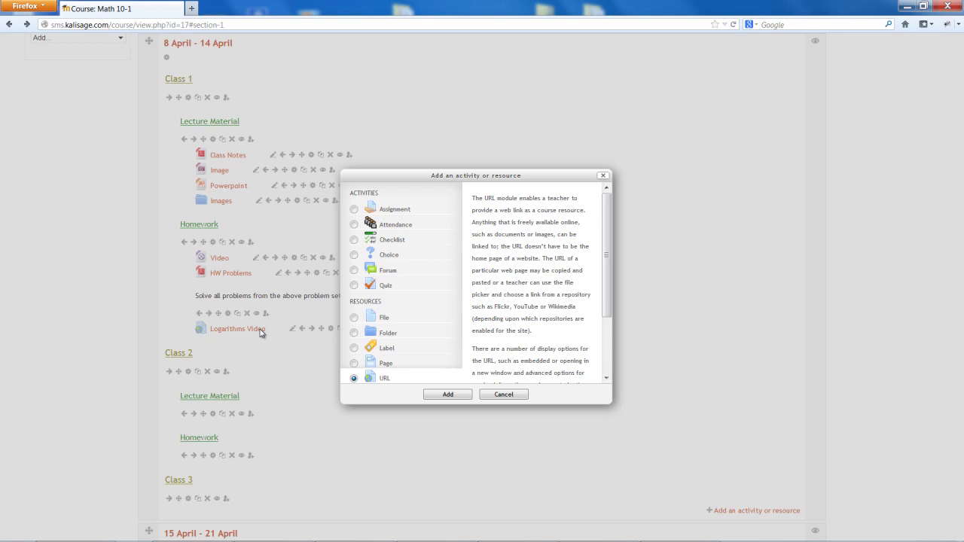
left_click(388, 364)
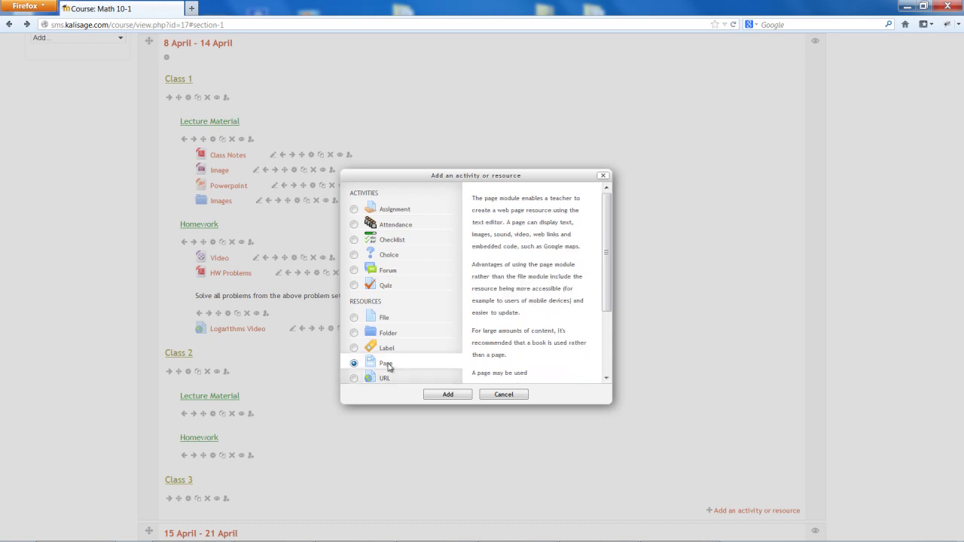